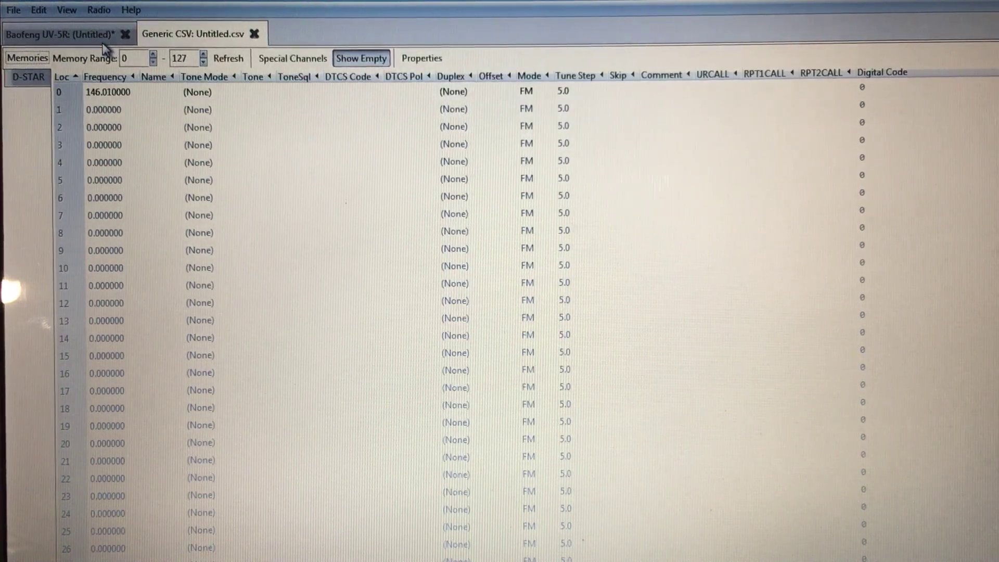
- Switch from the Generic CSV list back to the Baofeng UV-5R channel memories
left_click(91, 36)
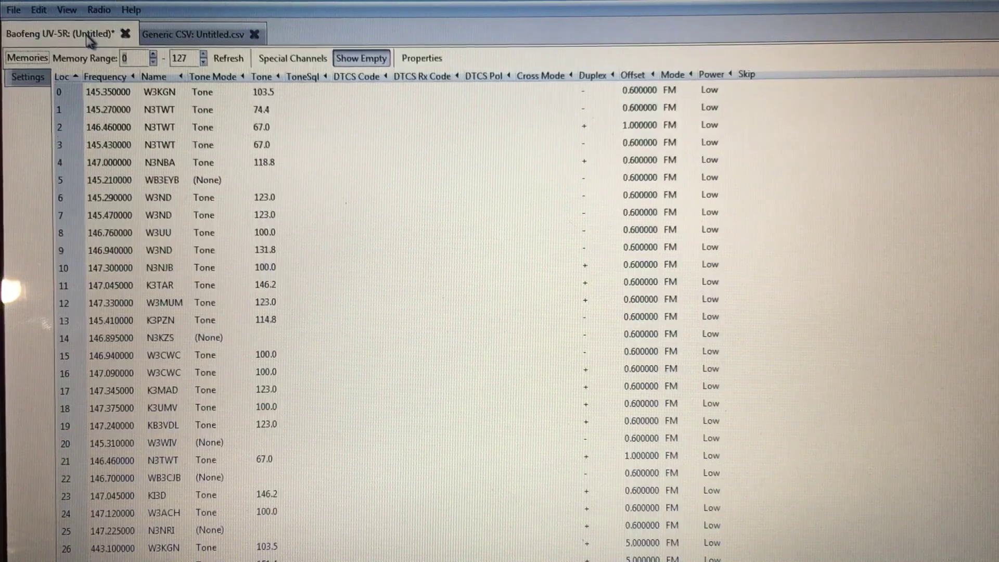
left_click(185, 40)
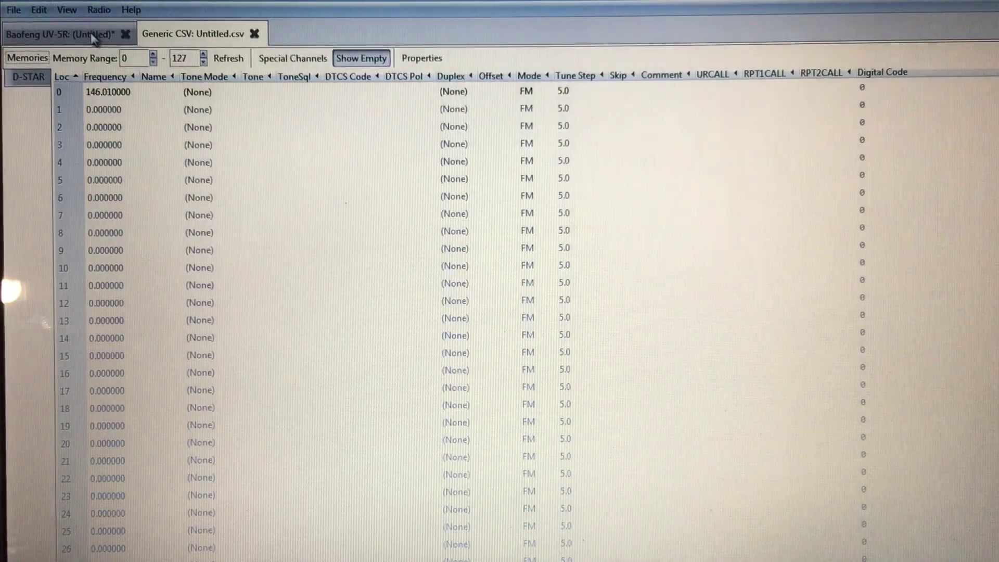
left_click(95, 37)
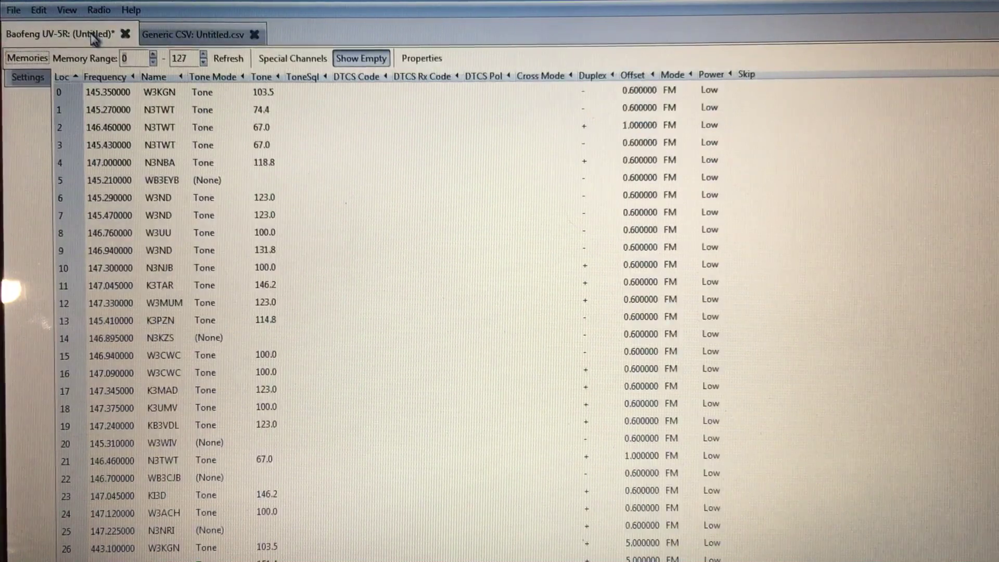
- Show the UV-5R Other Settings group with its VHF and UHF transmit limits
left_click(29, 78)
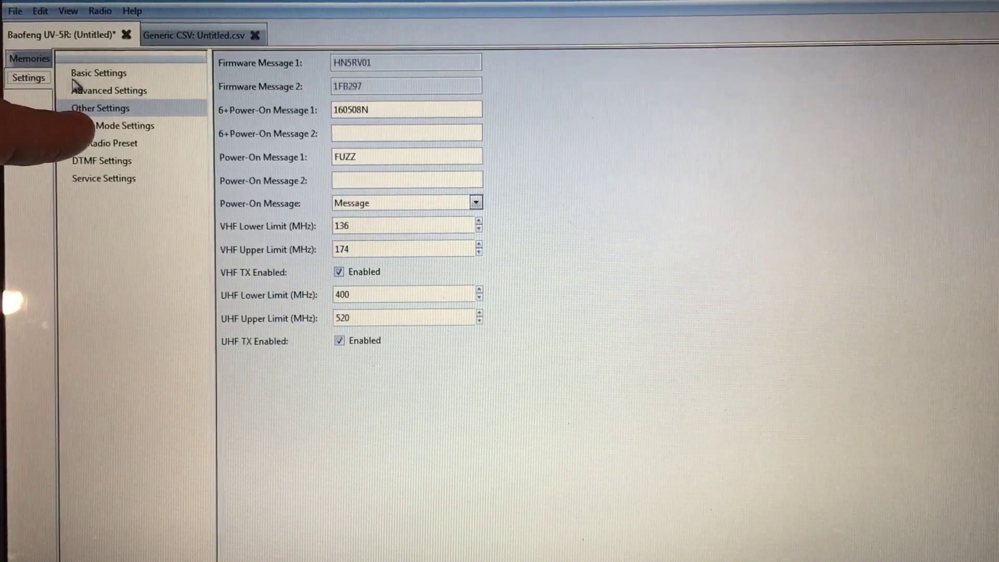
left_click(89, 110)
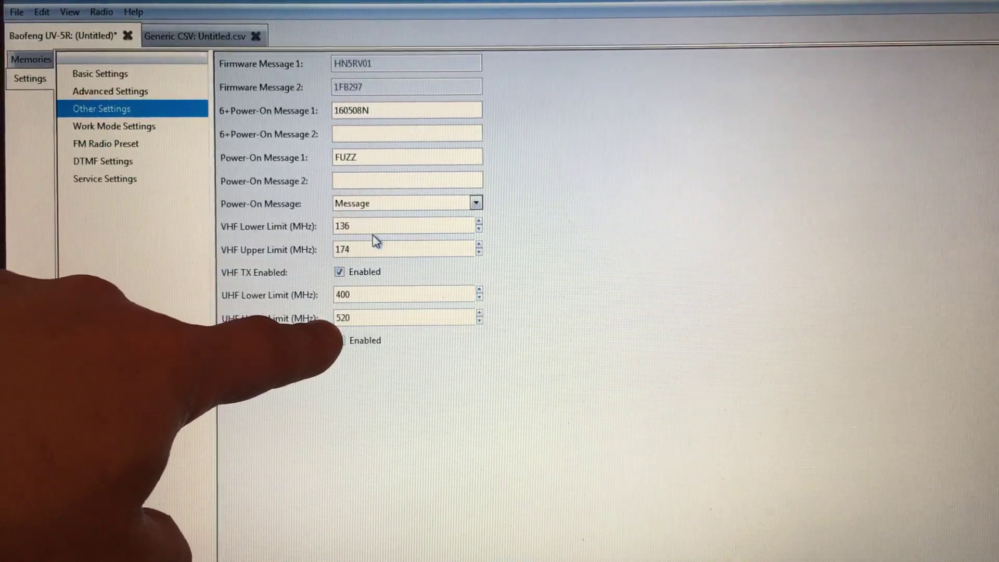
- Change the VHF limits from 136–174 to 126–176 and UHF from 400–520 to 383–525
double_click(357, 225)
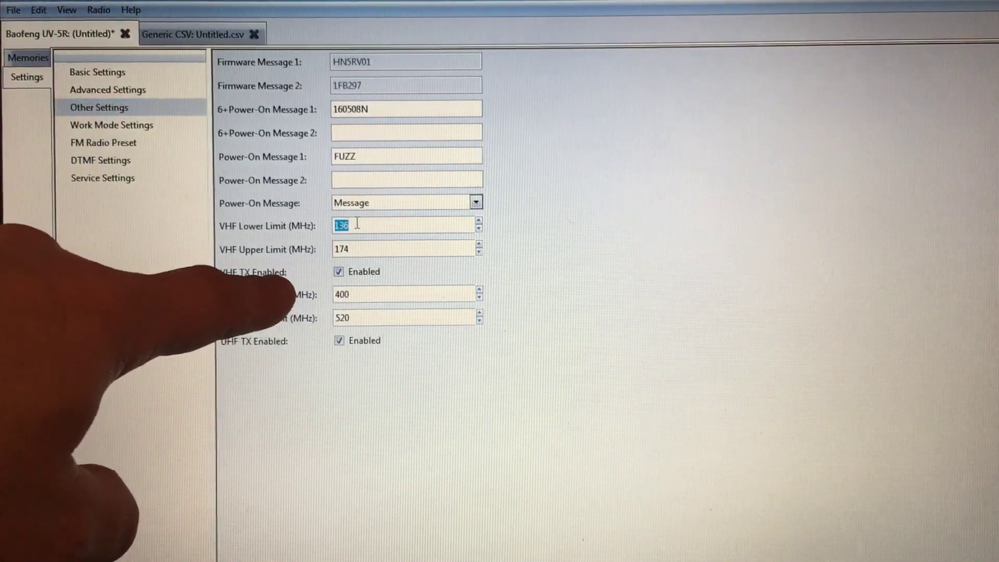
type("12")
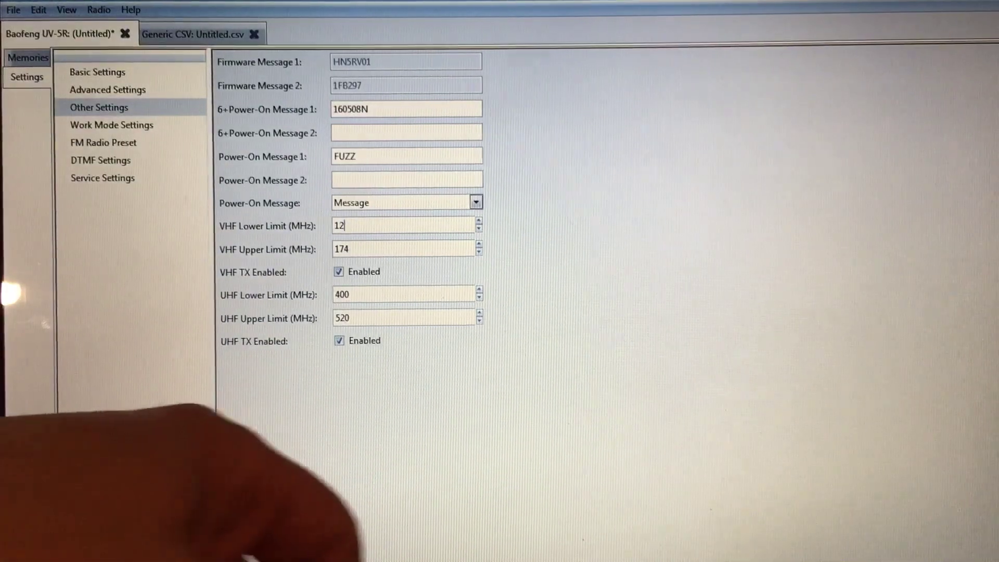
type("6")
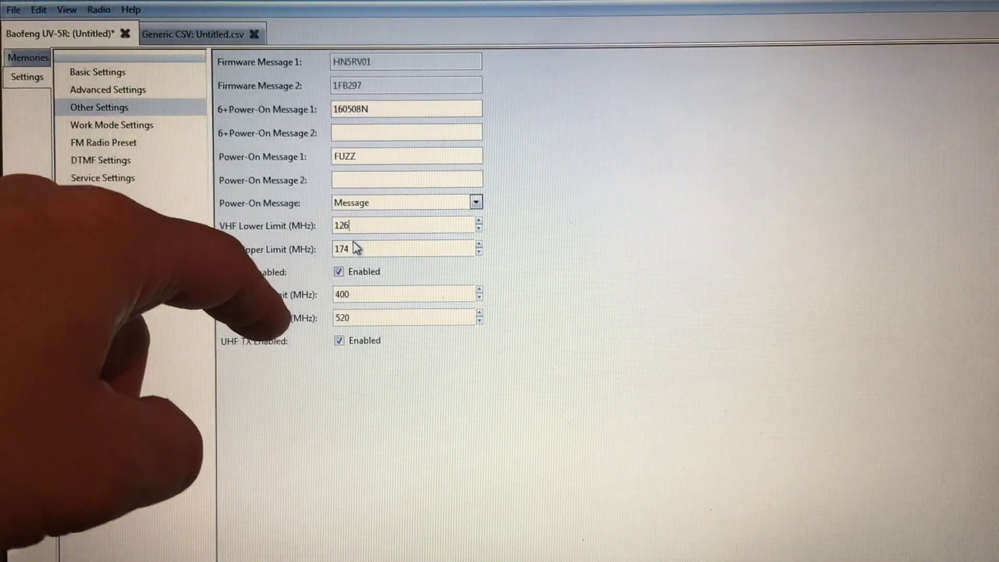
left_click(355, 248)
double_click(355, 248)
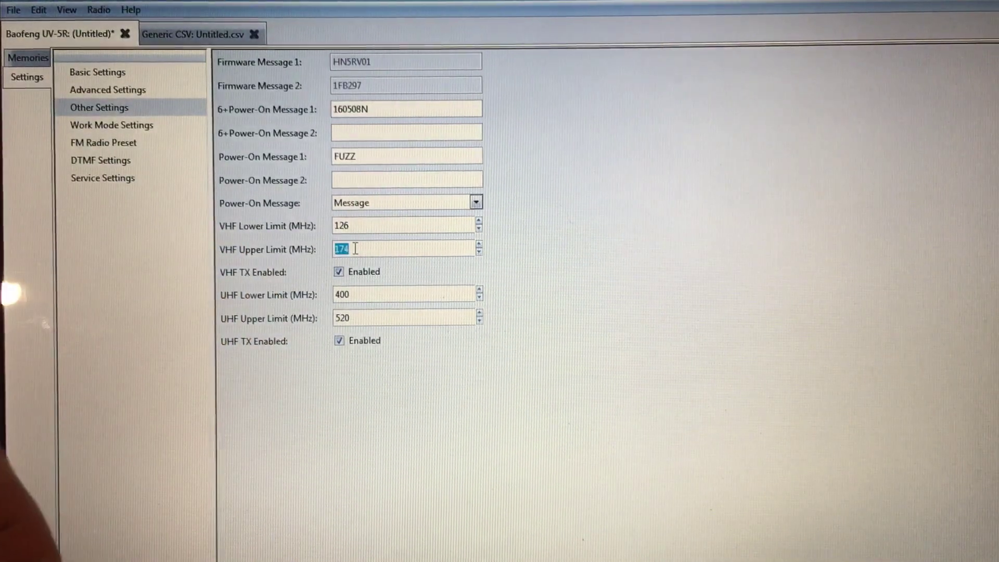
type("17")
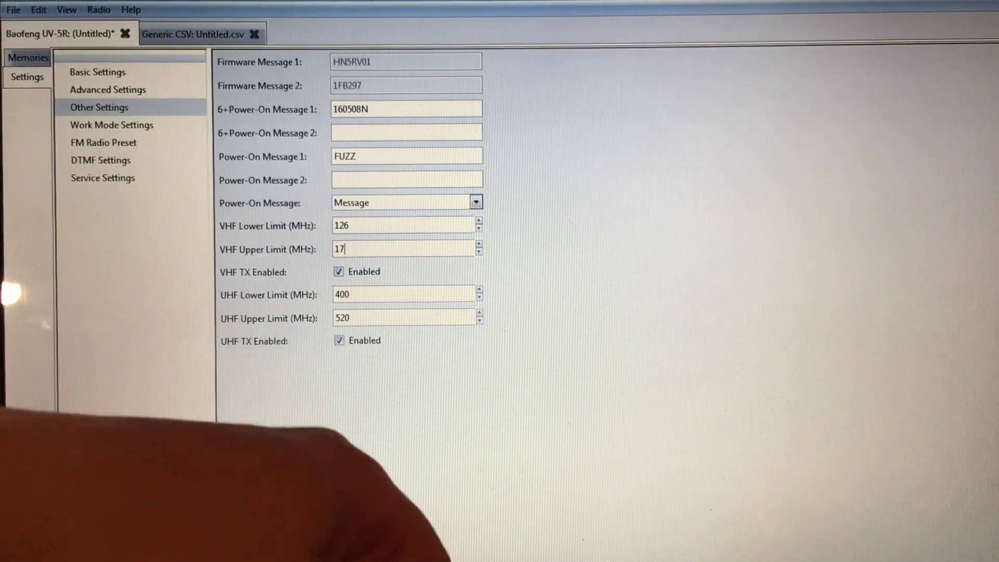
type("6")
double_click(371, 296)
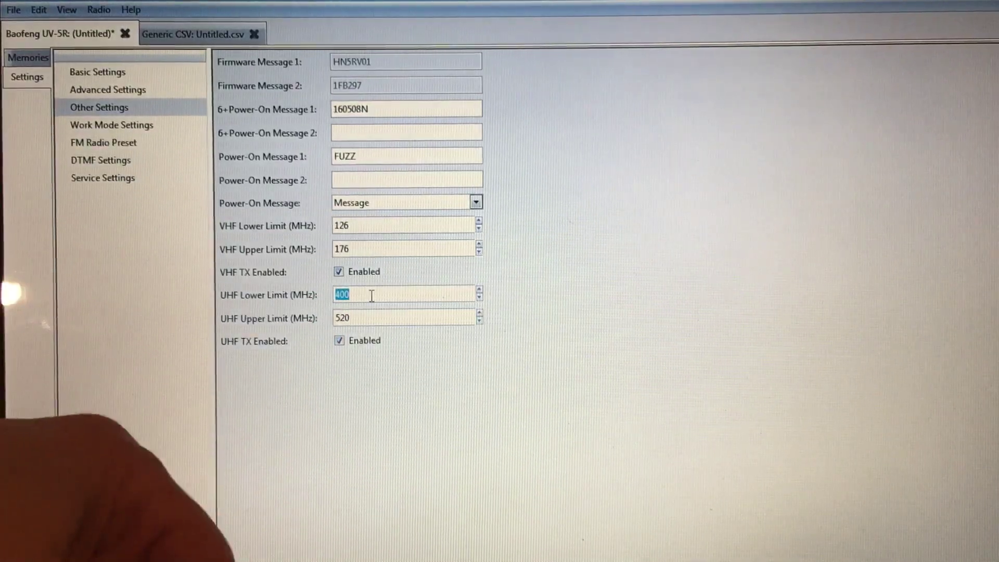
type("383")
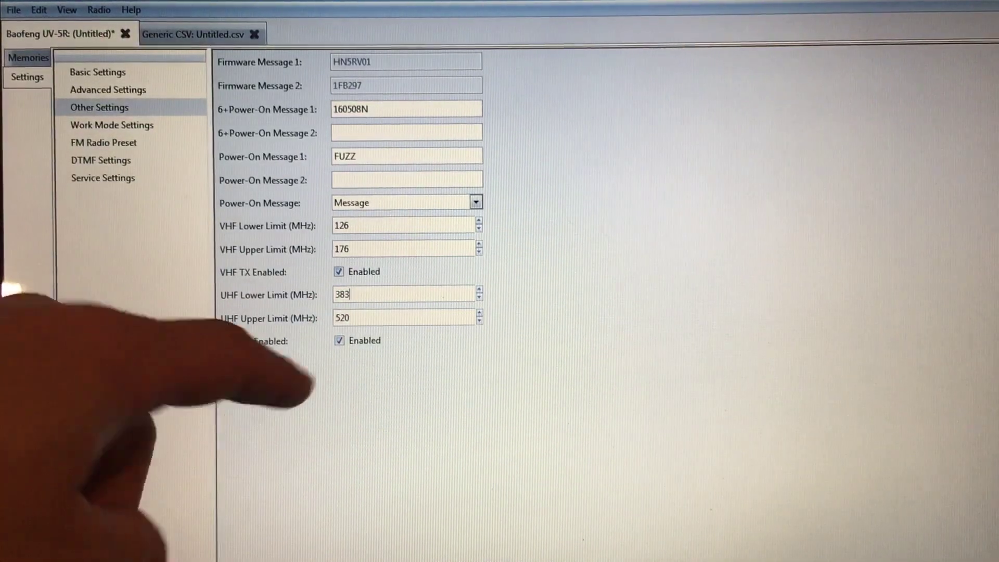
left_click(381, 316)
double_click(381, 316)
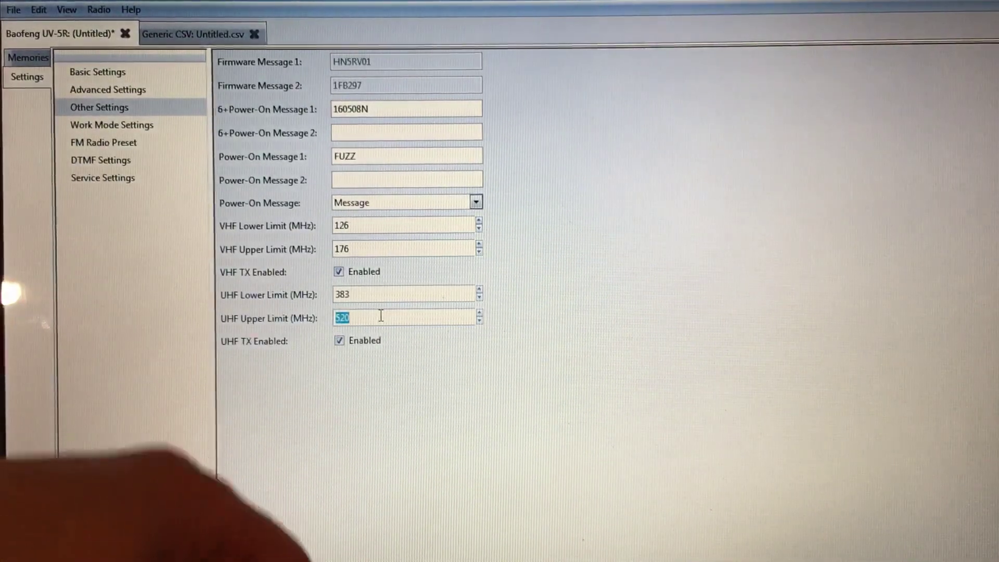
type("525")
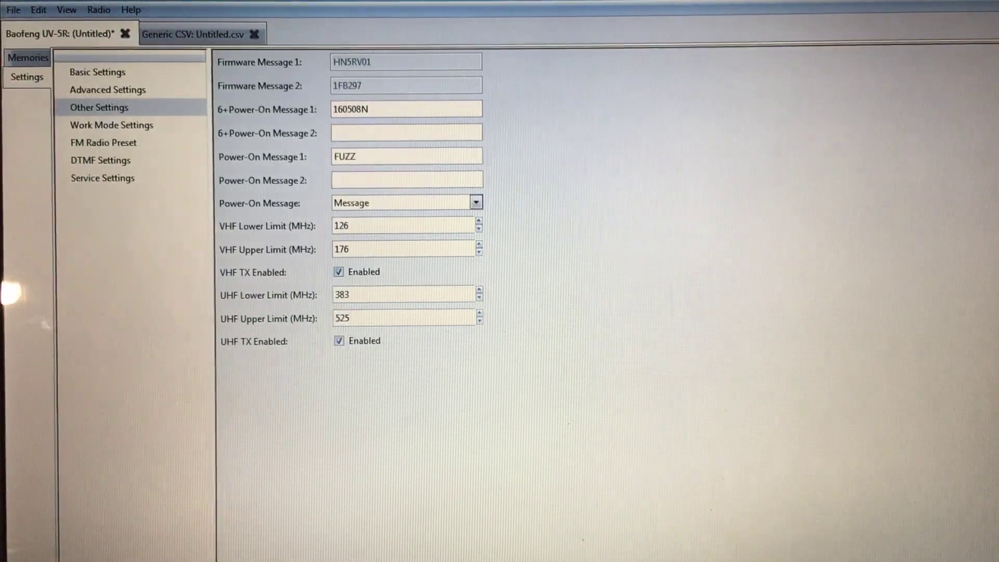
- Start Upload To Radio, confirming the port and acknowledging the cable instructions
left_click(99, 9)
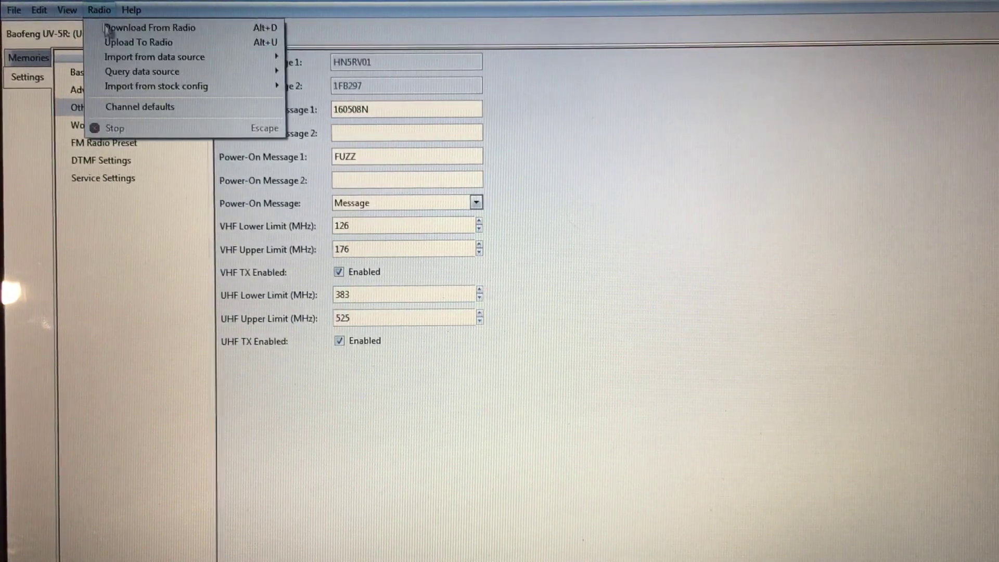
key("Return")
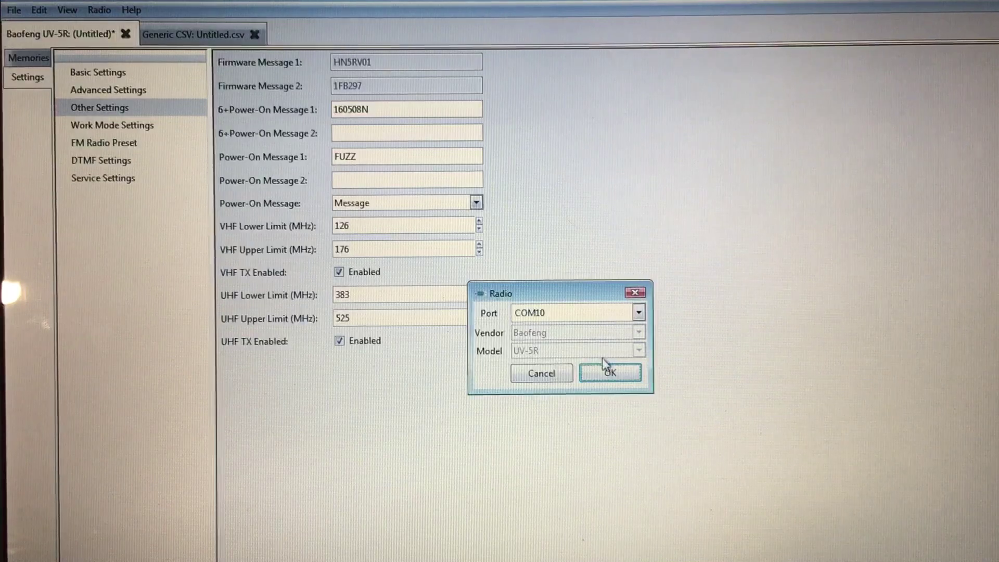
left_click(607, 367)
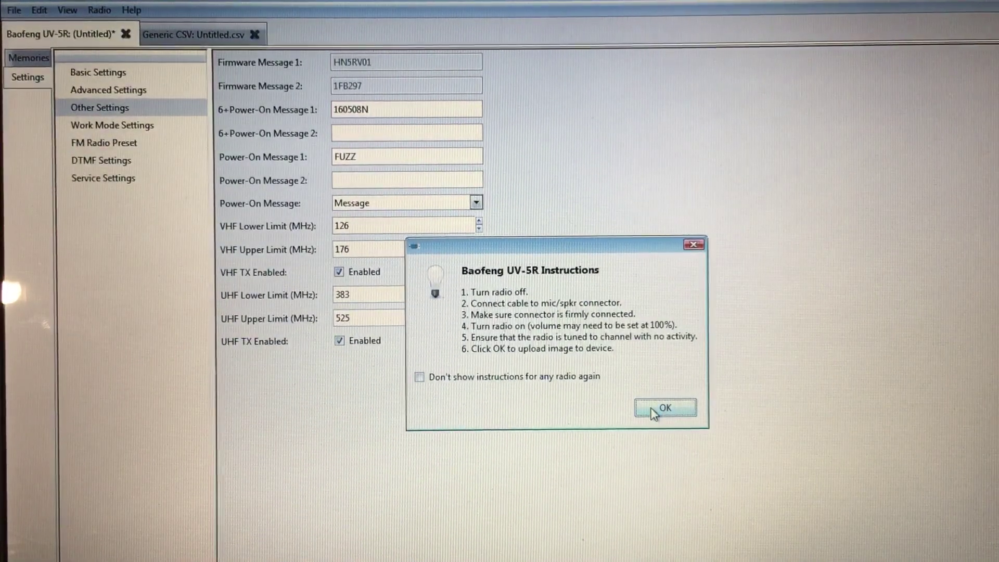
left_click(654, 409)
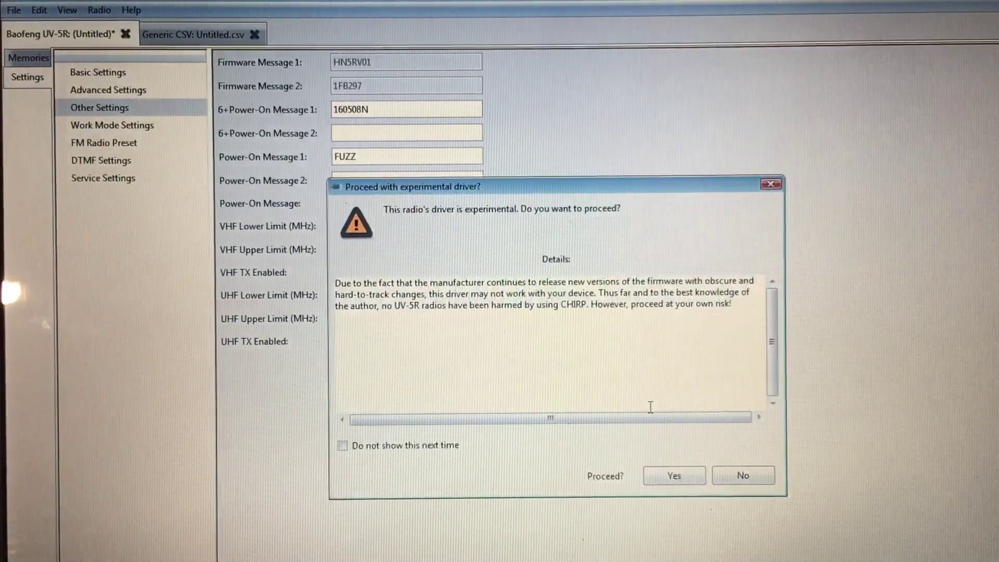
- Accept the experimental driver warning so the edited UV-5R image clones to the radio
left_click(675, 476)
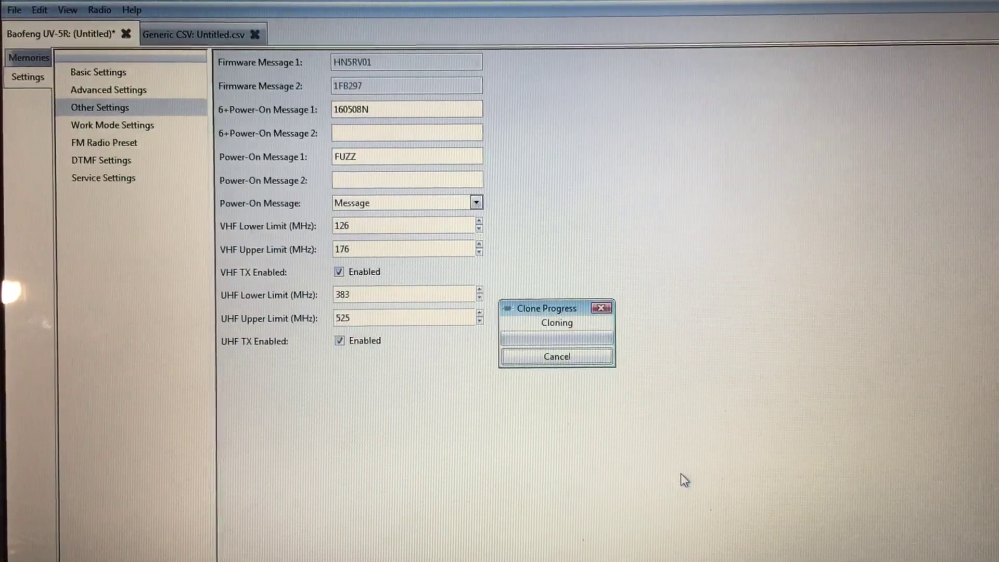